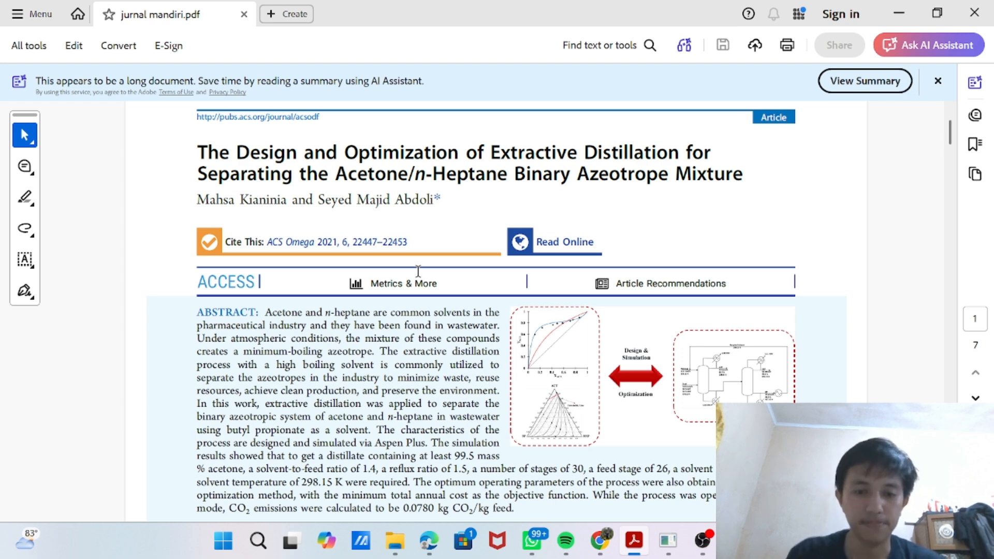
# Switch to Aspen Plus and open the recent model TUgas pkpa mandiri onall.apw.
pyautogui.hotkey('alt', 'Tab')
pyautogui.hotkey('alt', 'Tab')
pyautogui.hotkey('alt', 'Tab')
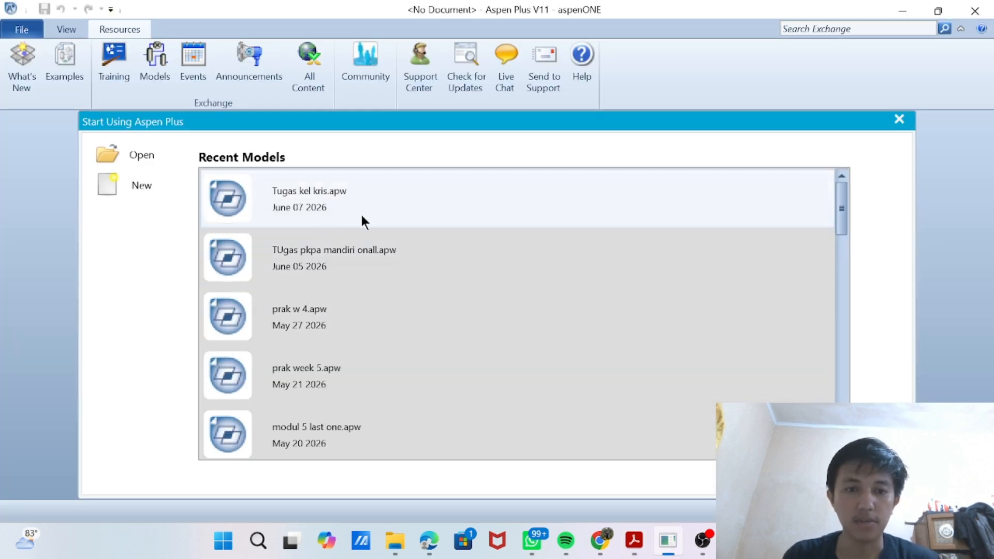
pyautogui.doubleClick(317, 203)
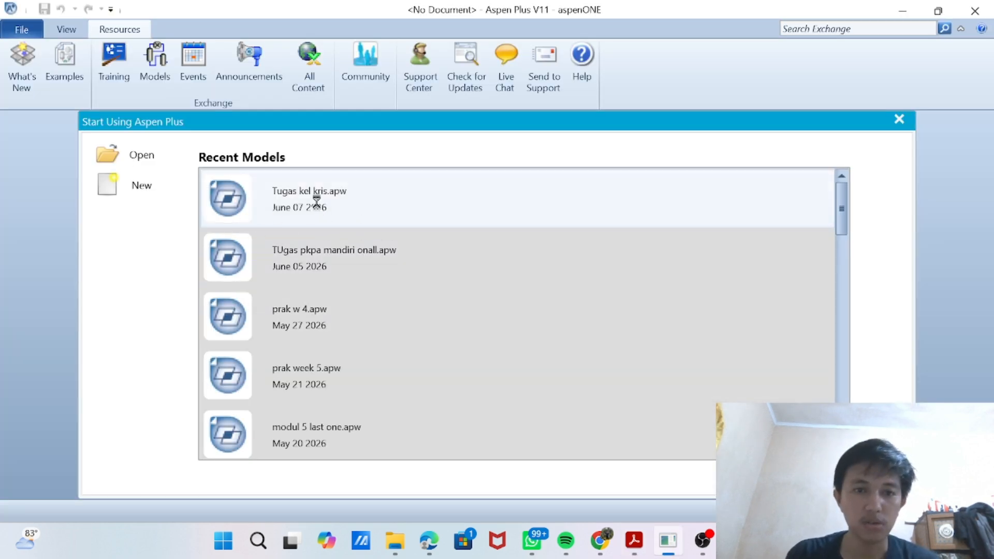
pyautogui.hotkey('alt', 'Tab')
pyautogui.press('Tab')
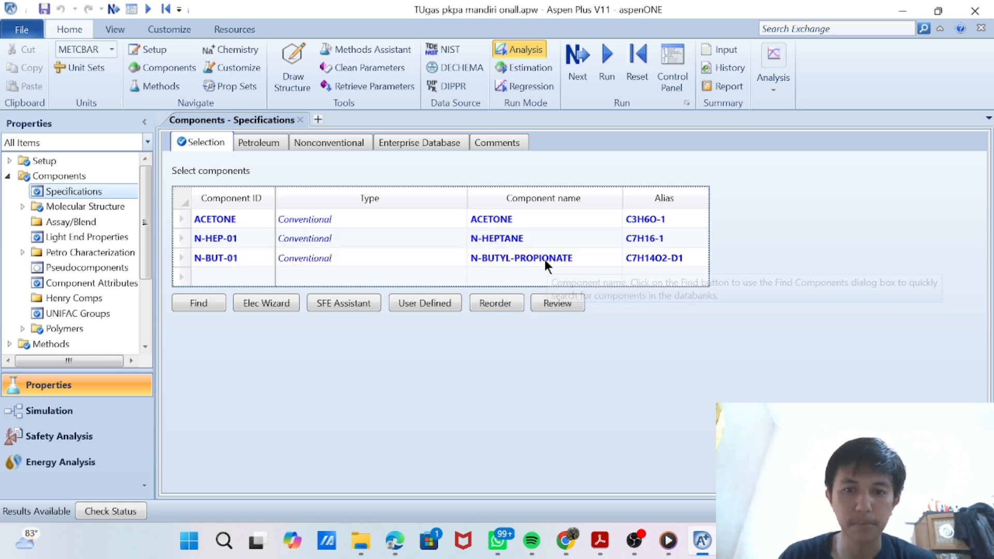
# Open the global Methods specifications and select UNIQUAC as the property method.
pyautogui.scroll(-1, 124, 282)
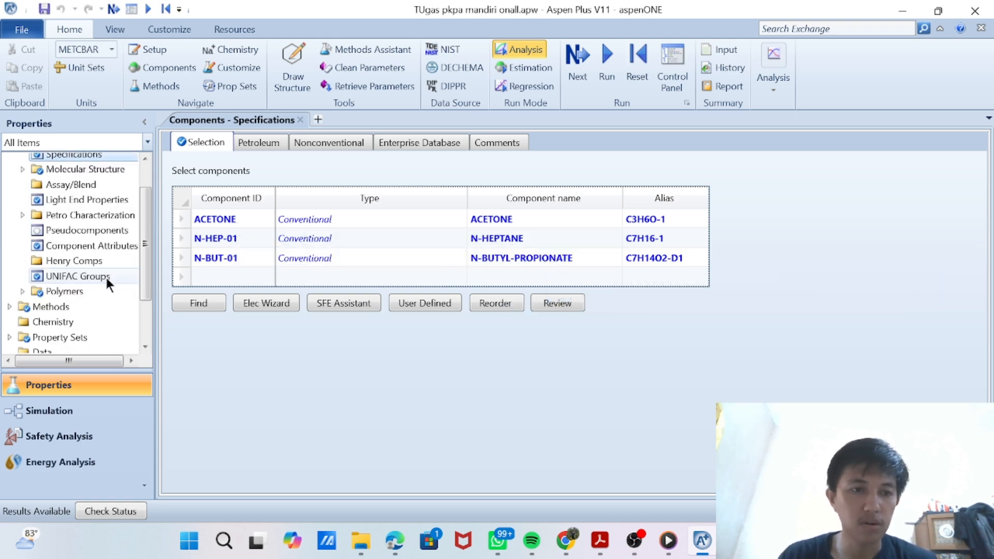
pyautogui.click(9, 307)
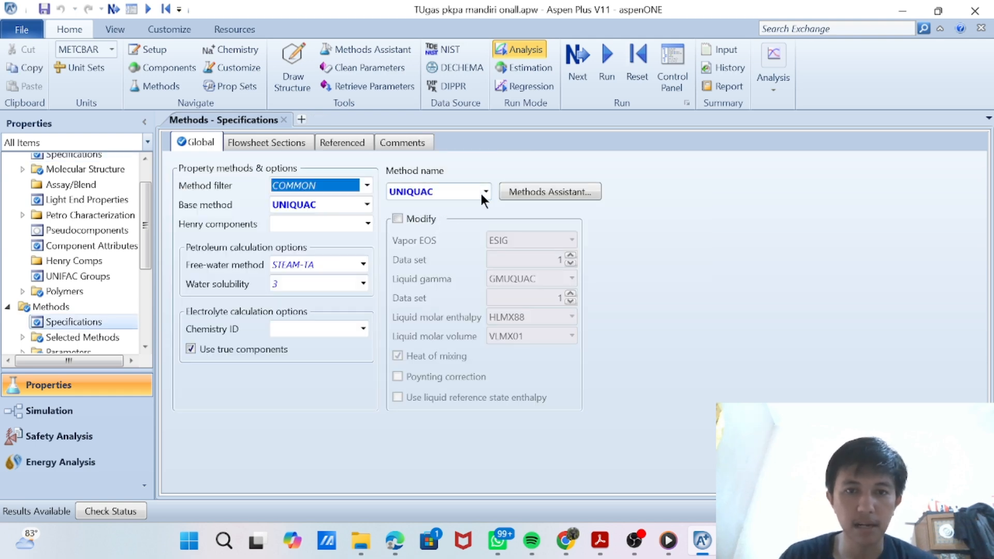
pyautogui.click(486, 192)
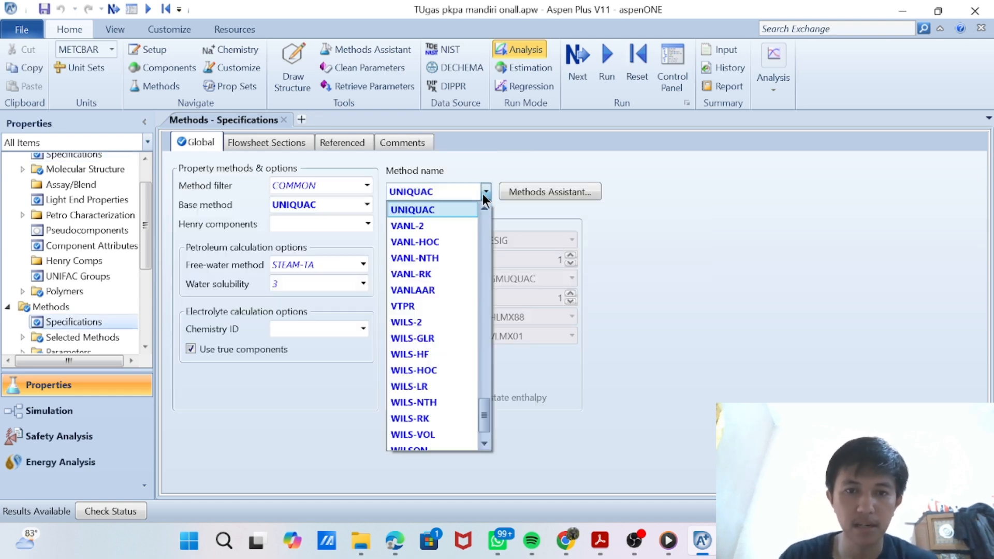
pyautogui.click(448, 207)
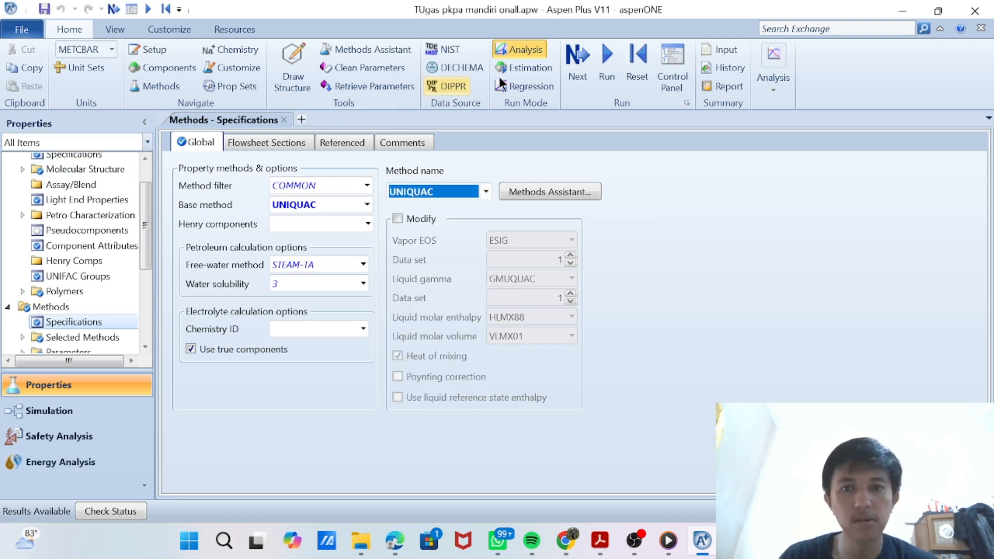
# Run the property analysis and go to the Simulation environment.
pyautogui.click(575, 70)
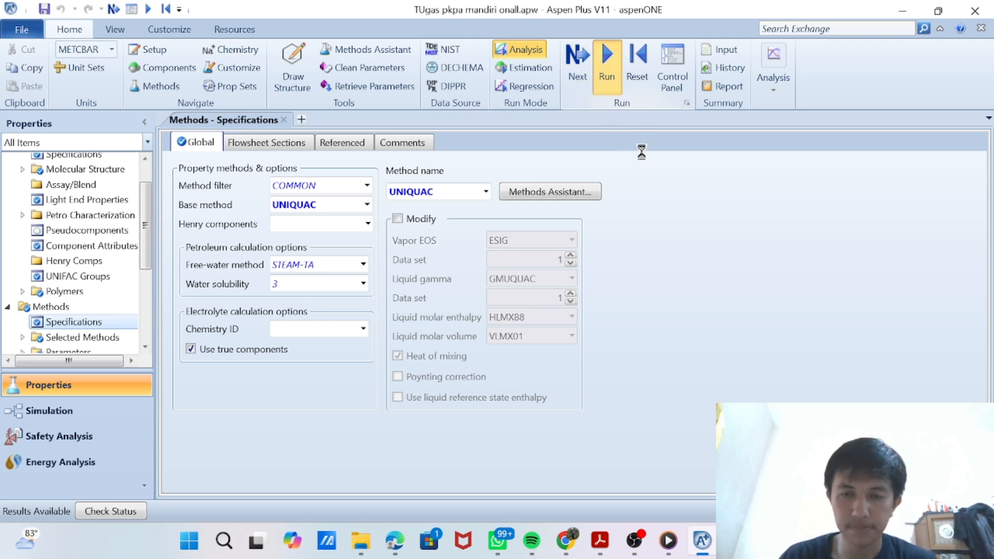
pyautogui.click(608, 77)
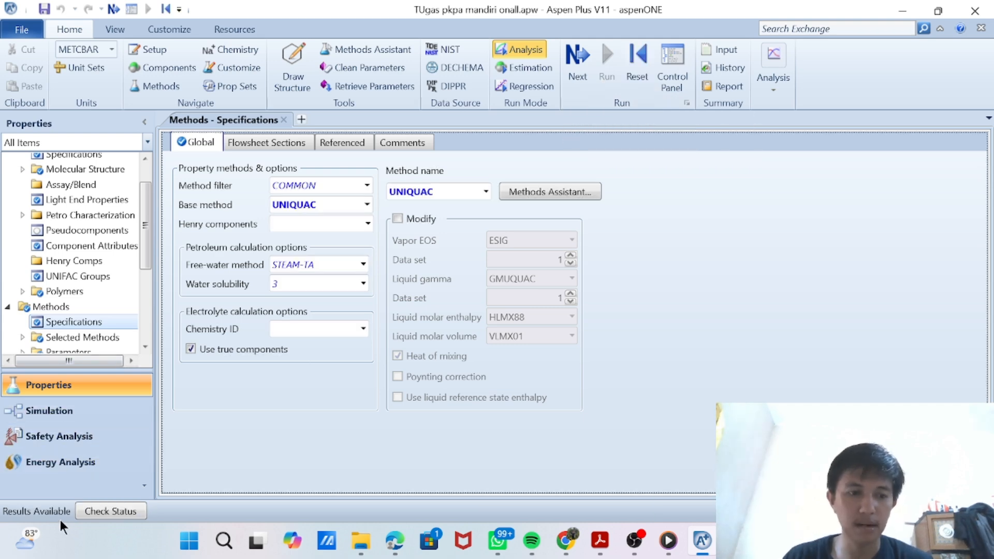
pyautogui.click(86, 413)
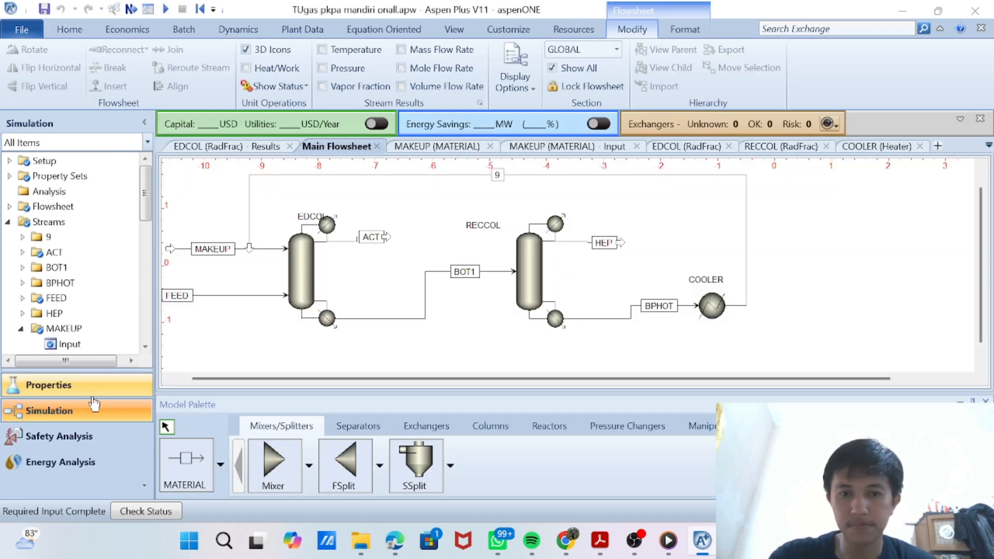
# Consult the process flow diagram in Figure 3 of jurnal mandiri.pdf in Adobe Acrobat, and return to the Aspen Plus flowsheet.
pyautogui.hotkey('alt', 'Tab')
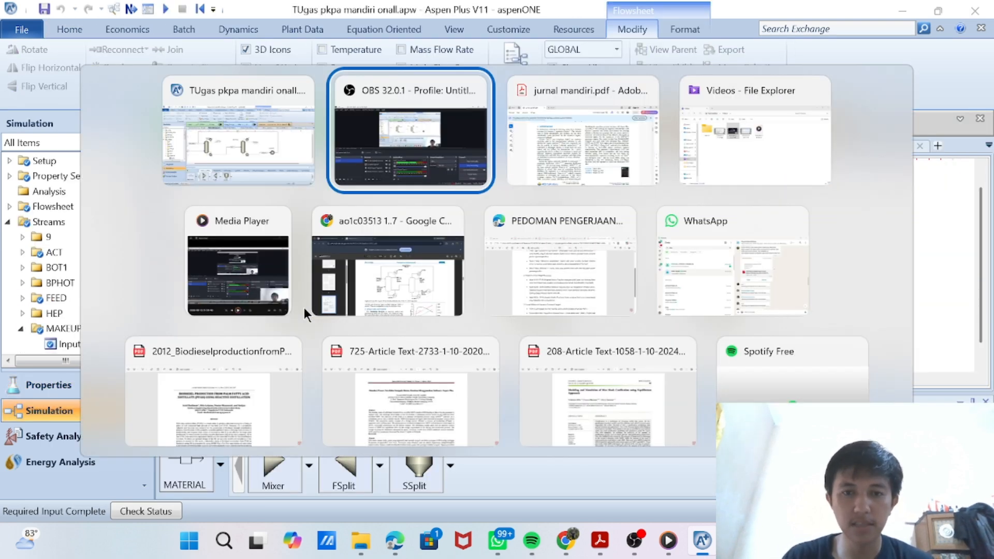
pyautogui.hotkey('alt', 'Tab')
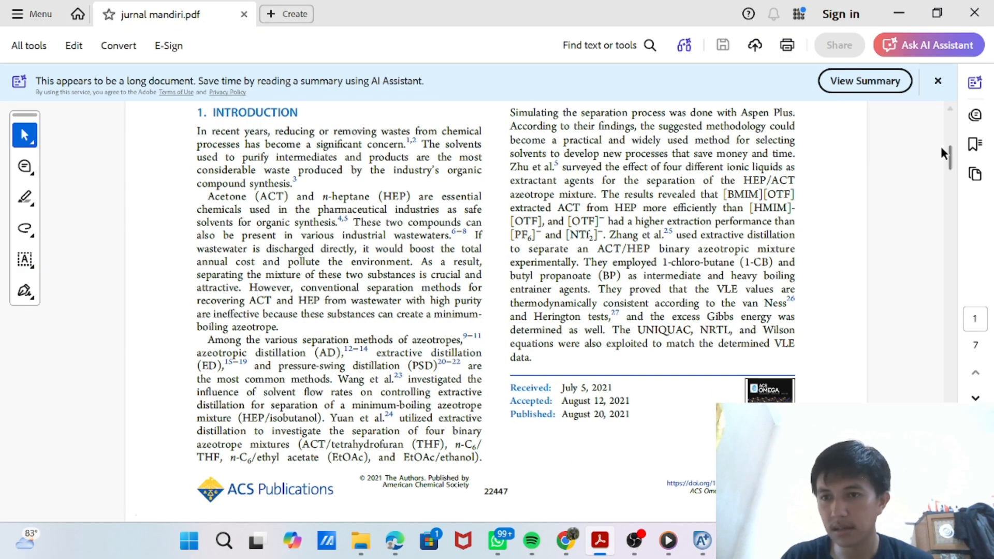
pyautogui.moveTo(950, 153); pyautogui.dragTo(952, 237)
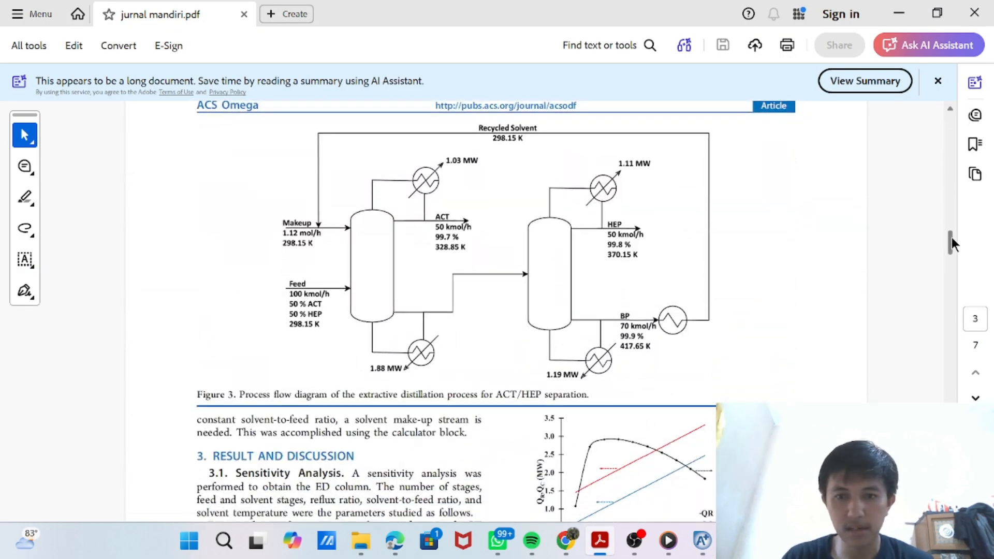
pyautogui.hotkey('alt', 'Tab')
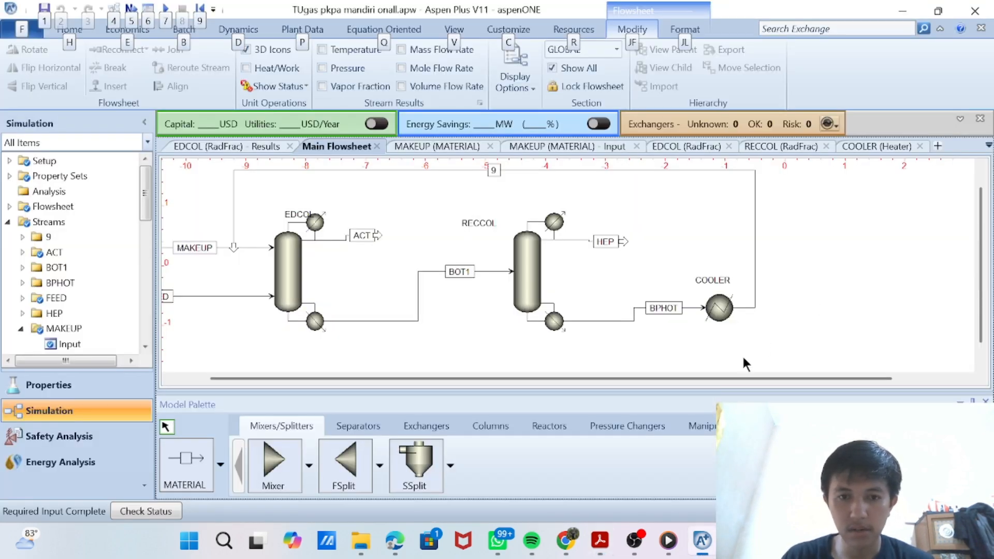
# Show the available column models and exchanger models for the flowsheet.
pyautogui.click(523, 425)
pyautogui.click(466, 428)
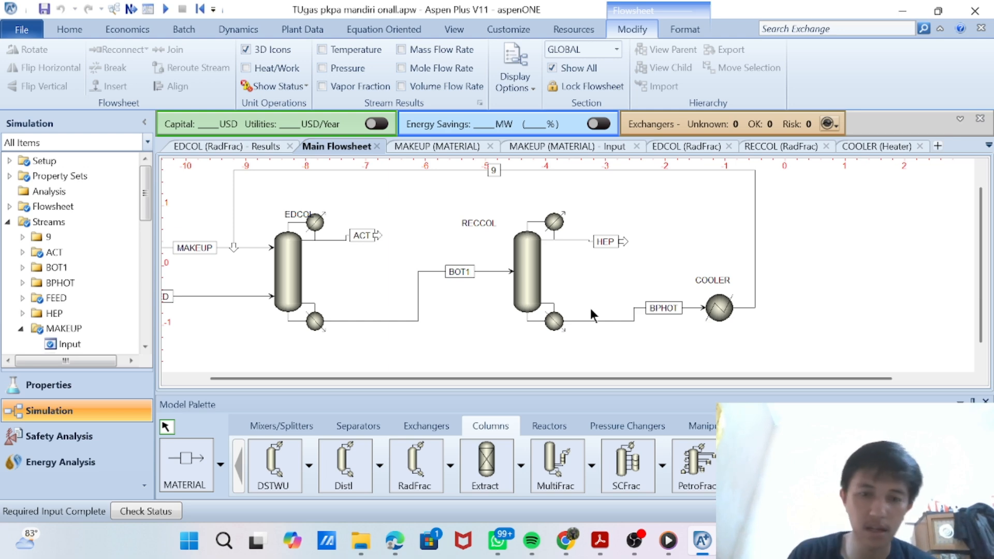
pyautogui.click(414, 425)
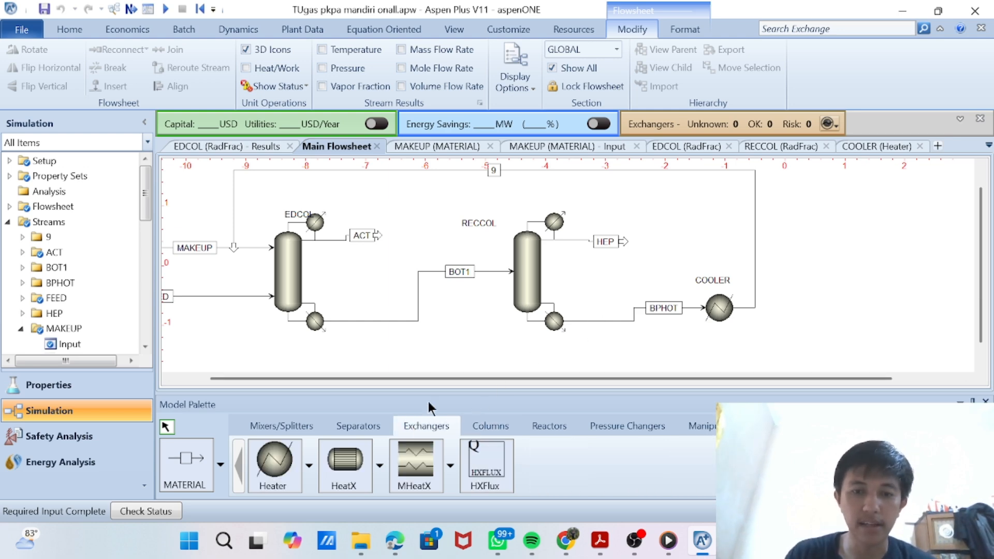
# Open the FEED stream's input specifications and run the simulation.
pyautogui.scroll(1, 219, 316)
pyautogui.scroll(-2, 219, 318)
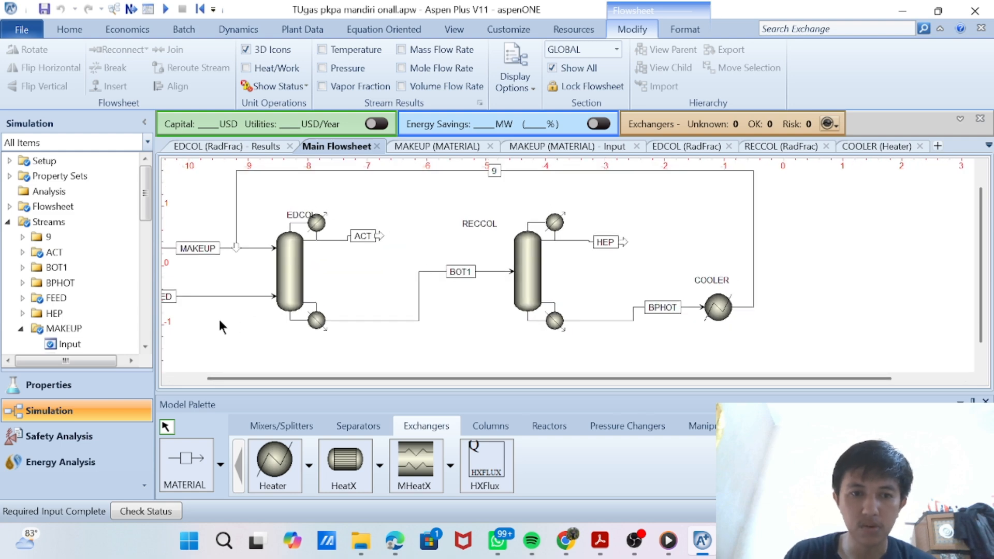
pyautogui.click(200, 296)
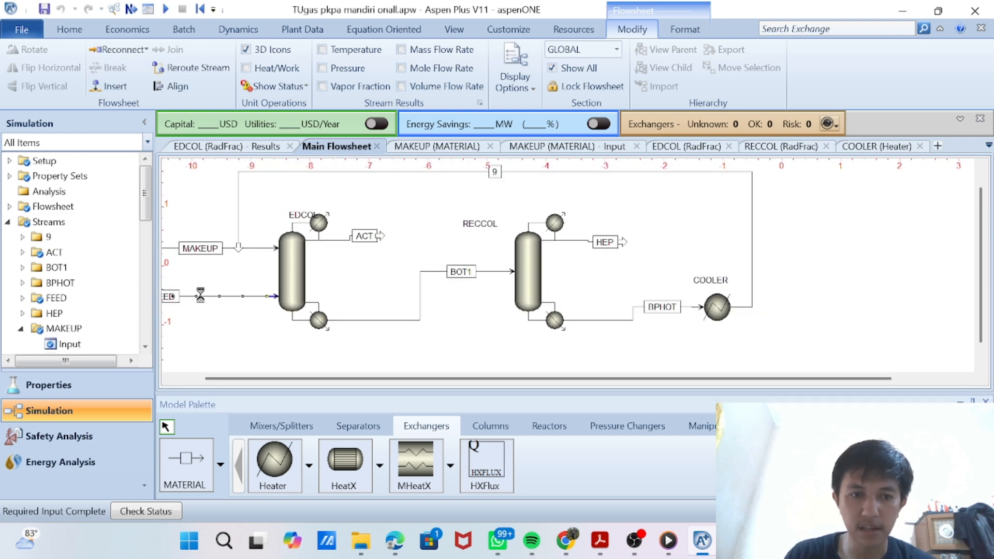
pyautogui.doubleClick(200, 294)
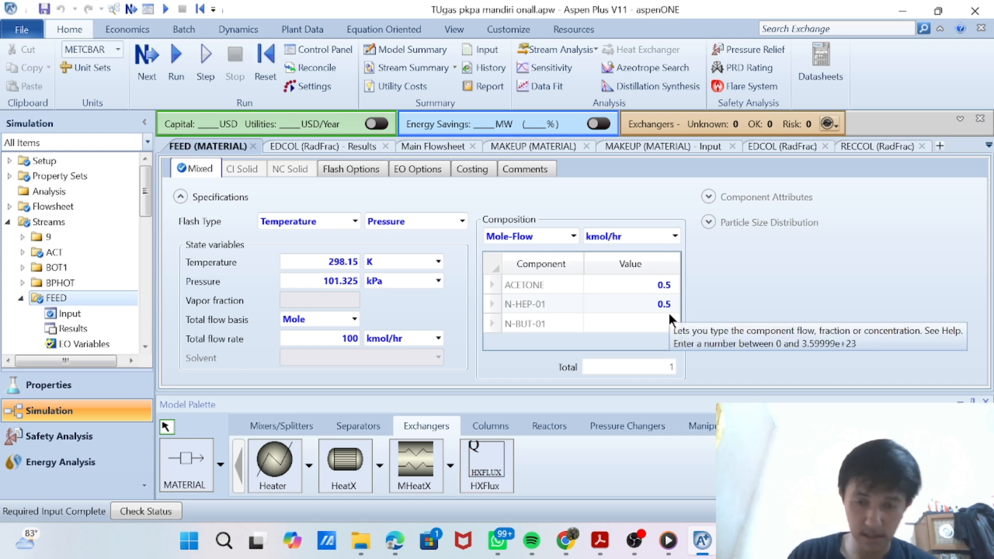
pyautogui.click(147, 61)
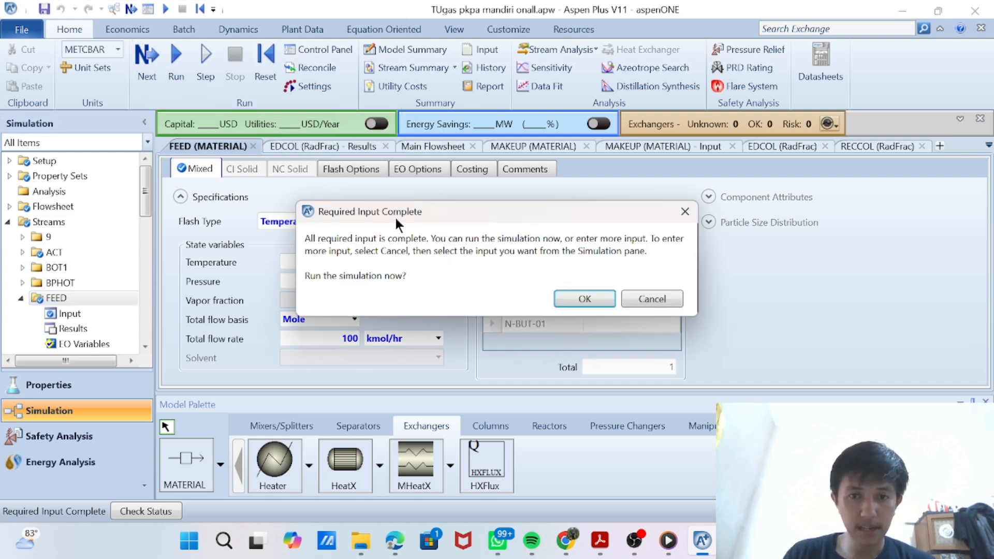
pyautogui.click(569, 297)
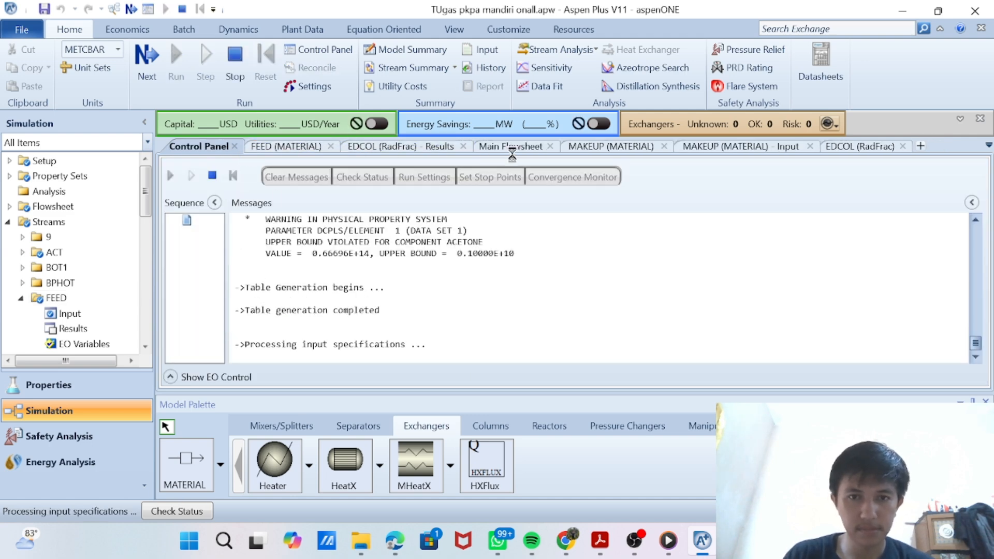
# From the main flowsheet, review the EDCOL configuration and the RECCOL pressure and configuration specifications.
pyautogui.click(515, 147)
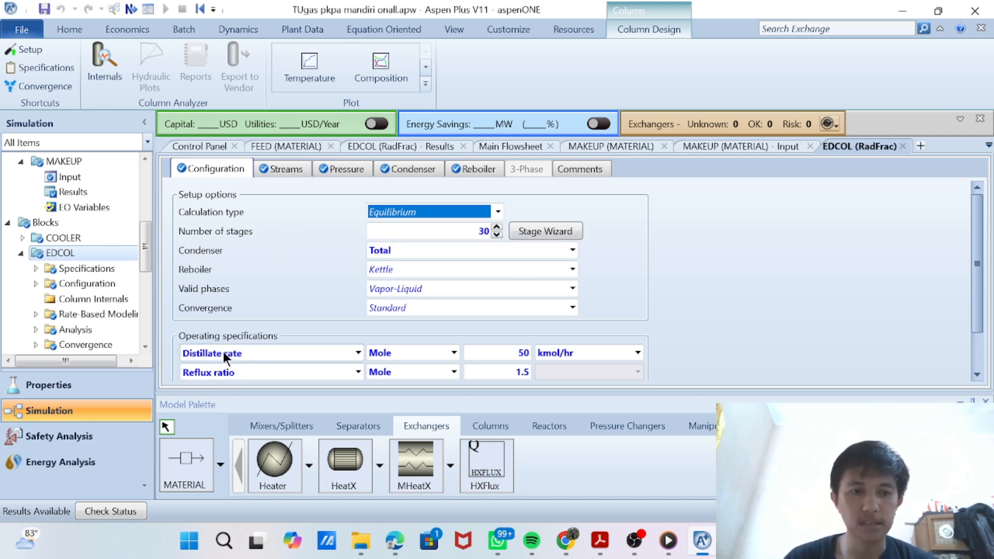
pyautogui.write('.5')
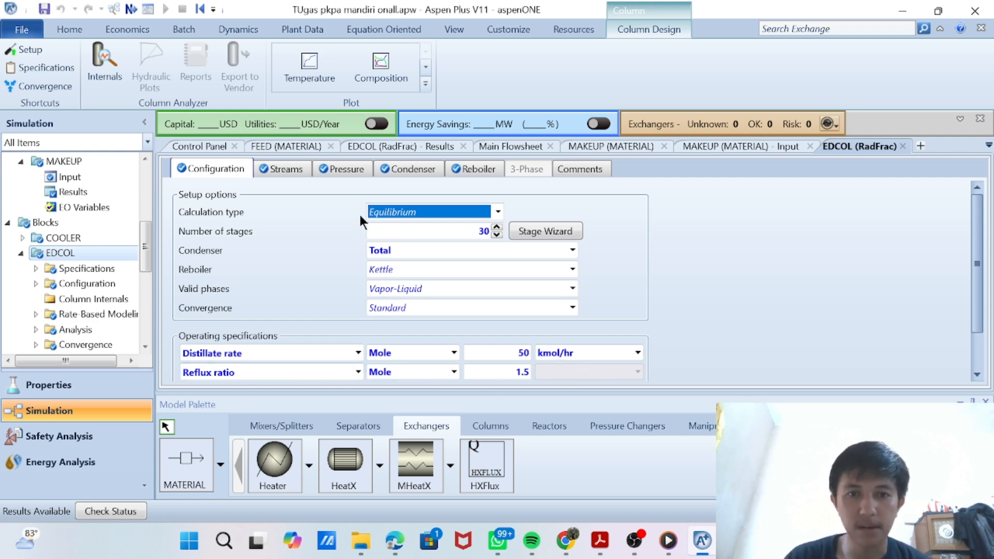
pyautogui.click(508, 146)
pyautogui.click(521, 269)
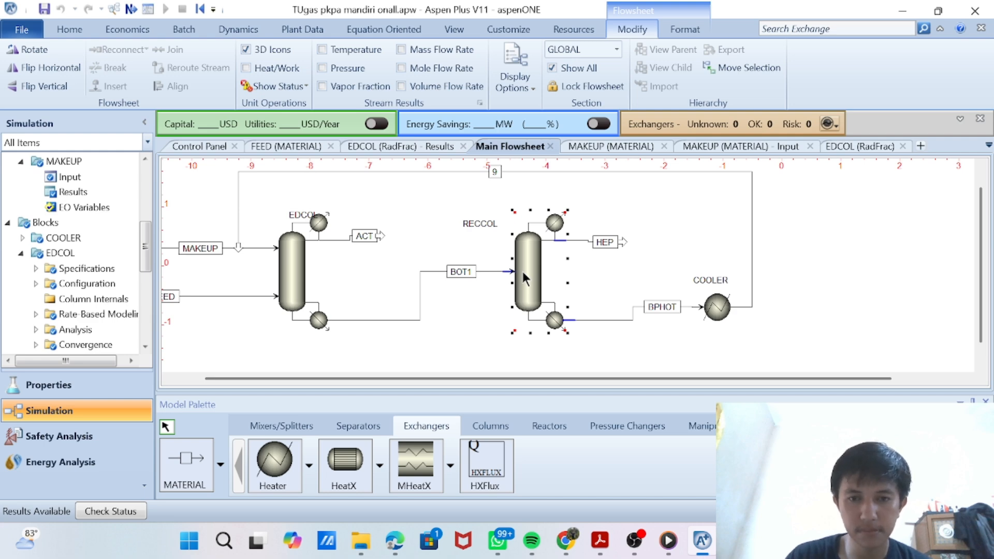
pyautogui.doubleClick(525, 278)
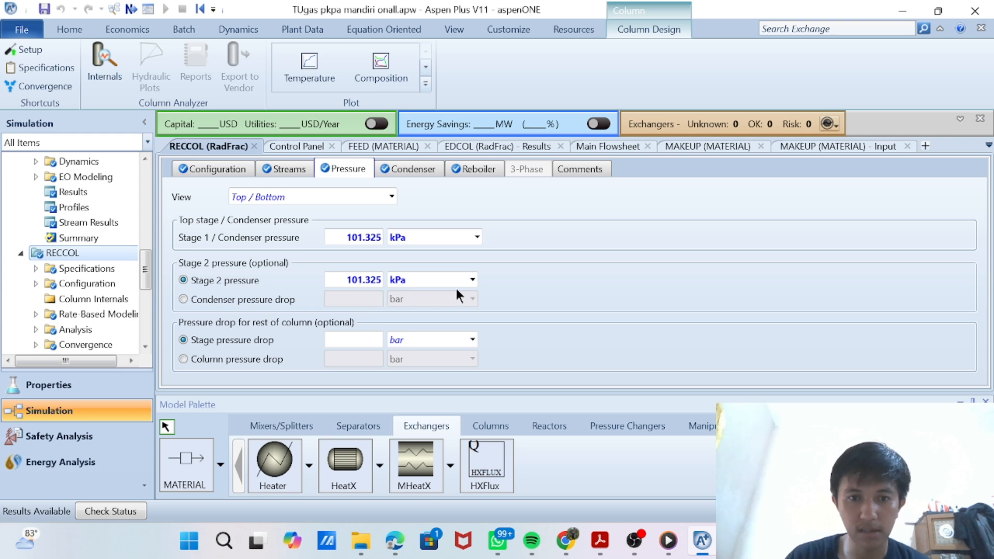
pyautogui.click(203, 166)
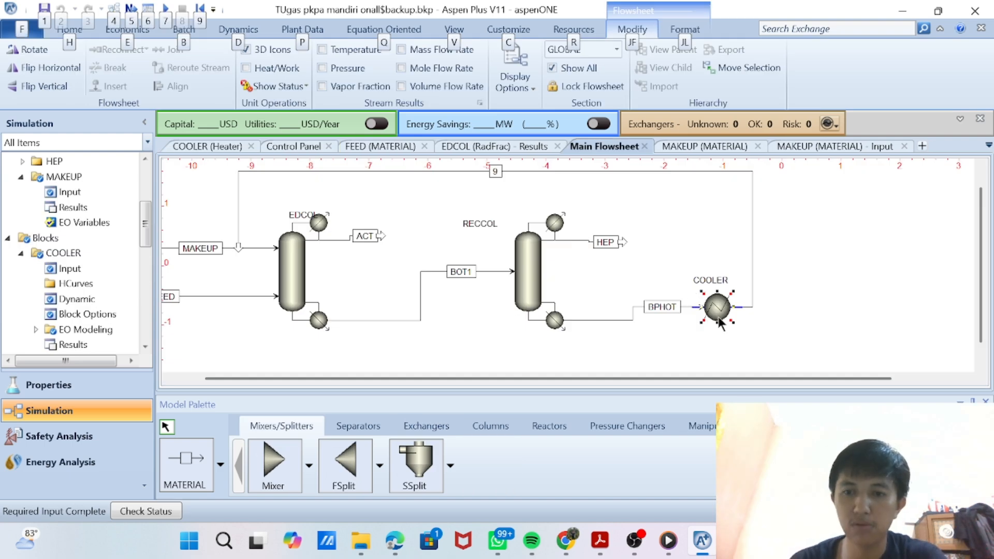
# Open the COOLER block's specifications and run the simulation again.
pyautogui.doubleClick(719, 320)
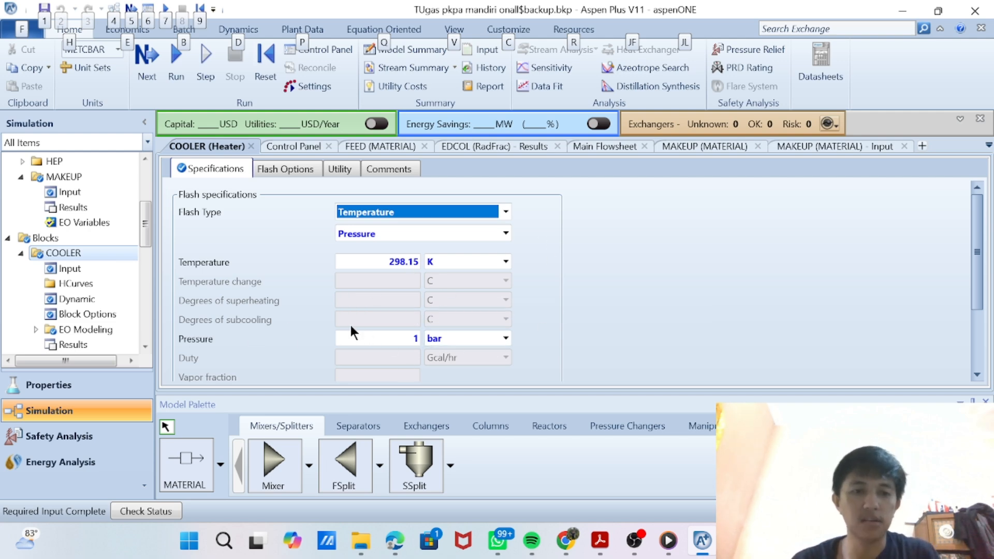
pyautogui.click(181, 78)
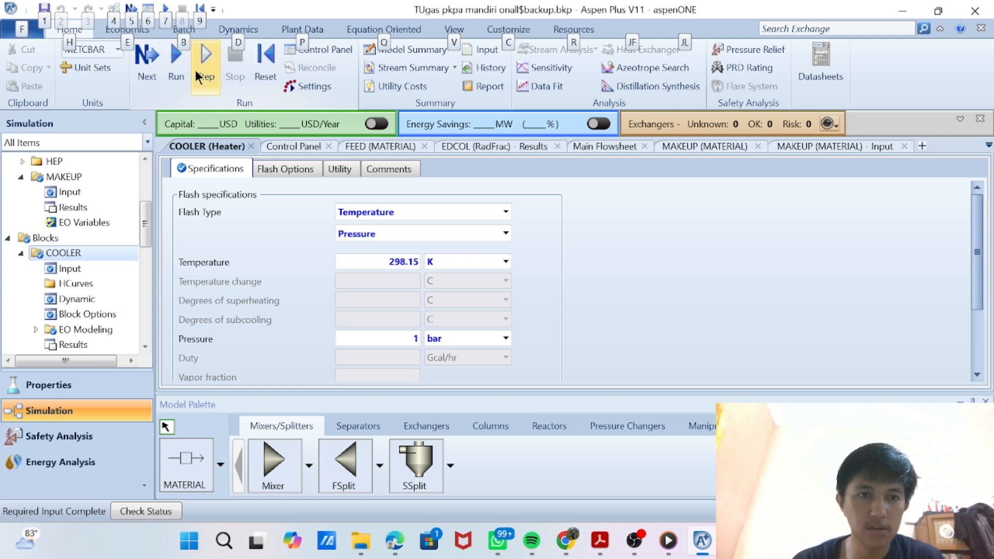
pyautogui.click(188, 72)
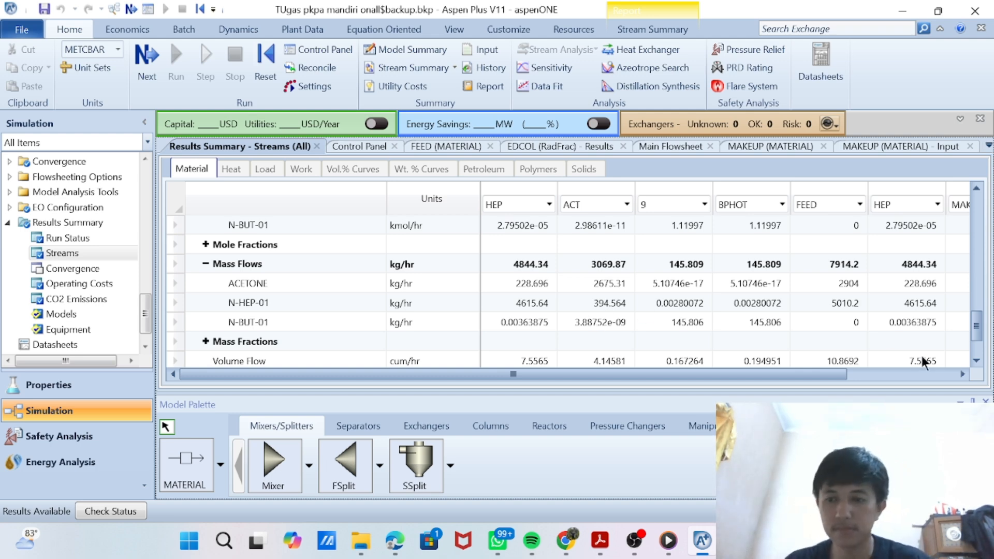
# Examine the component mole flows of all streams in the stream results summary.
pyautogui.scroll(3, 421, 261)
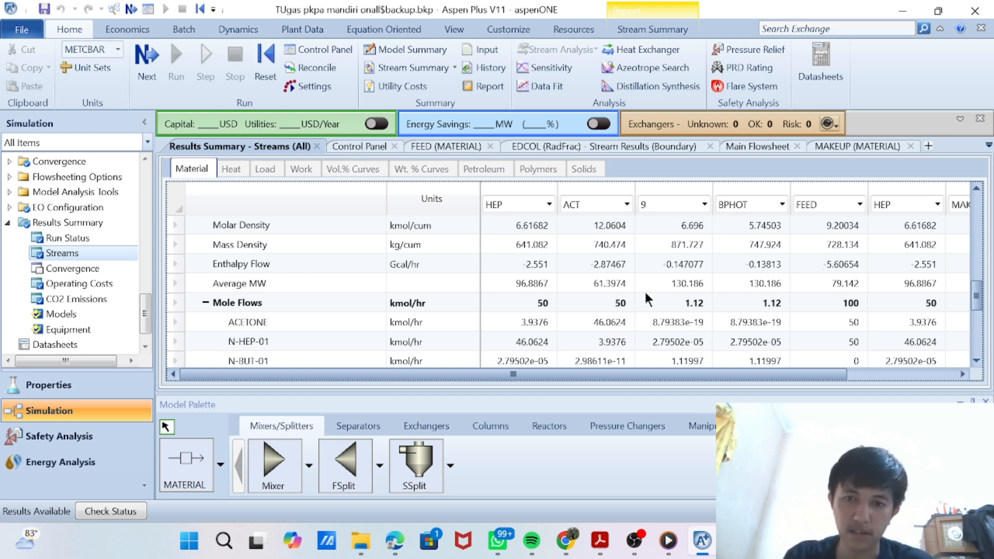
pyautogui.scroll(-2, 600, 264)
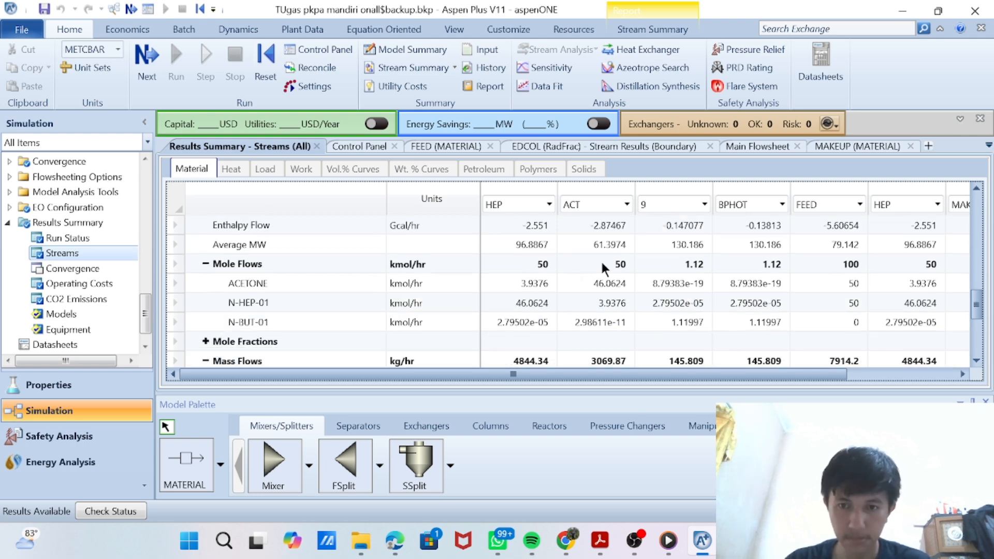